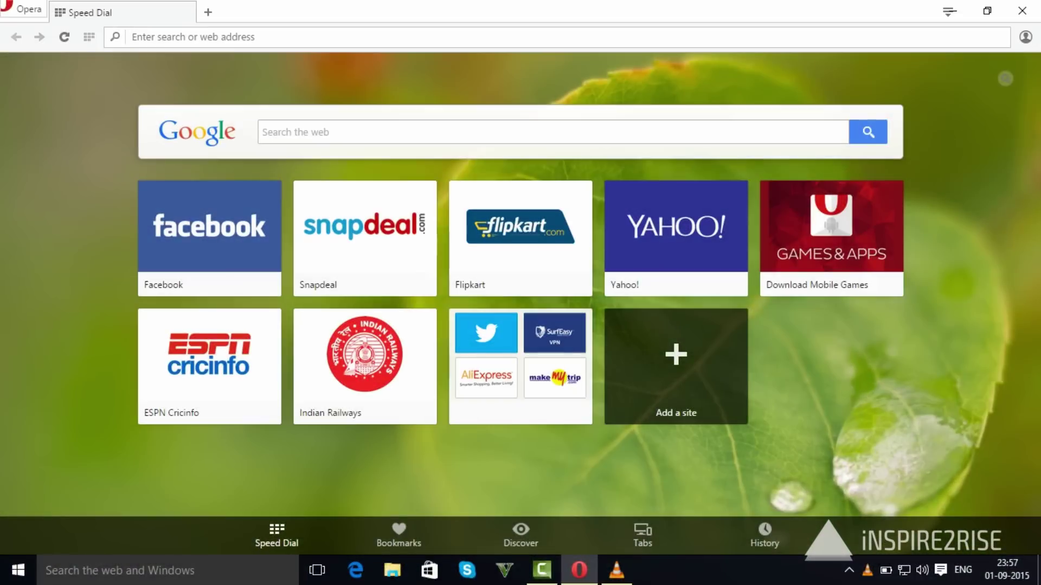
type("google.com")
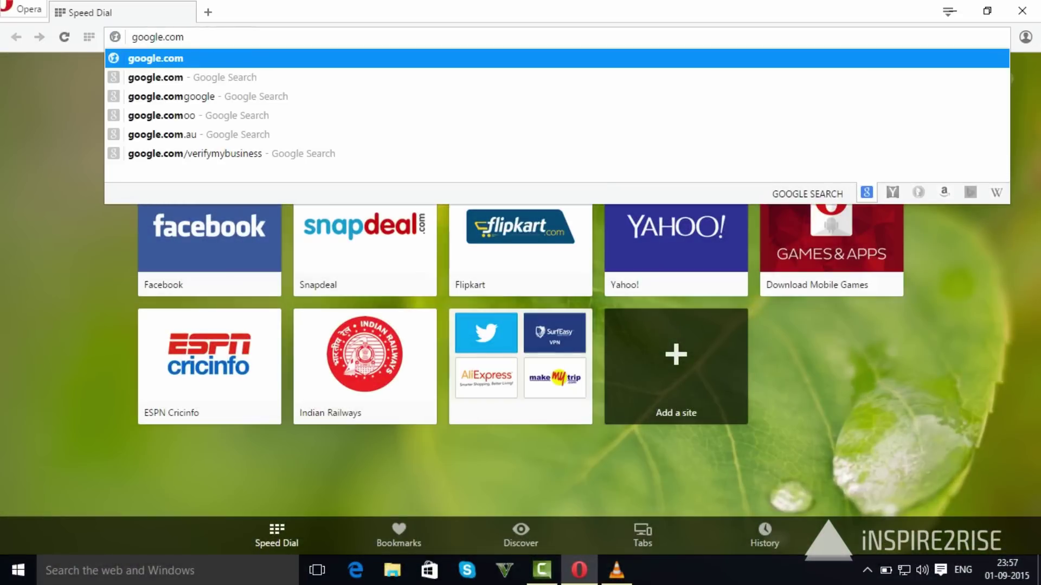
Load google.com from the Speed Dial page's address bar.
key("Return")
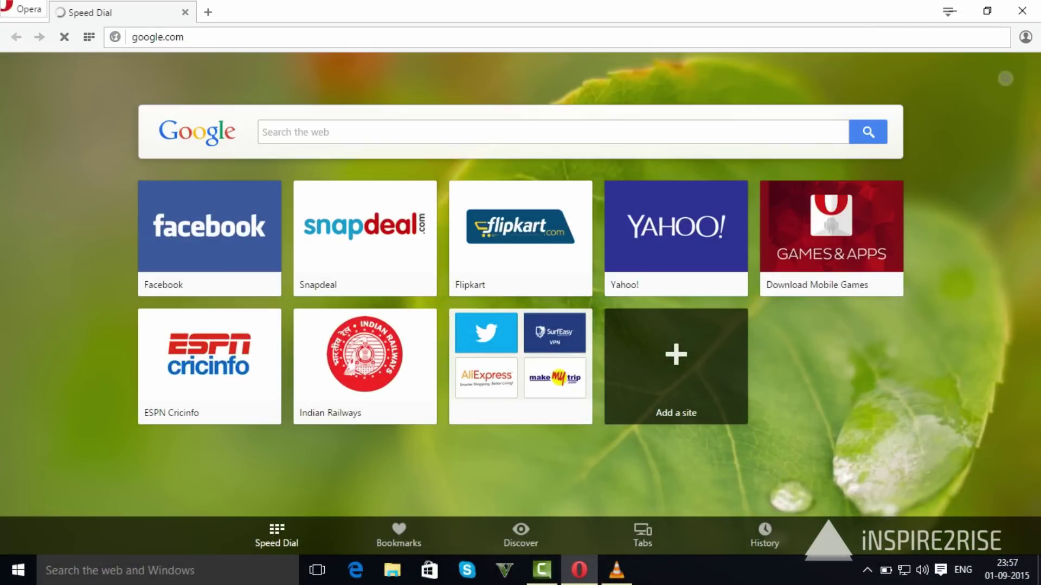
Show Google's new-logo homepage full screen, opening and closing the logo share dialog.
key("F11")
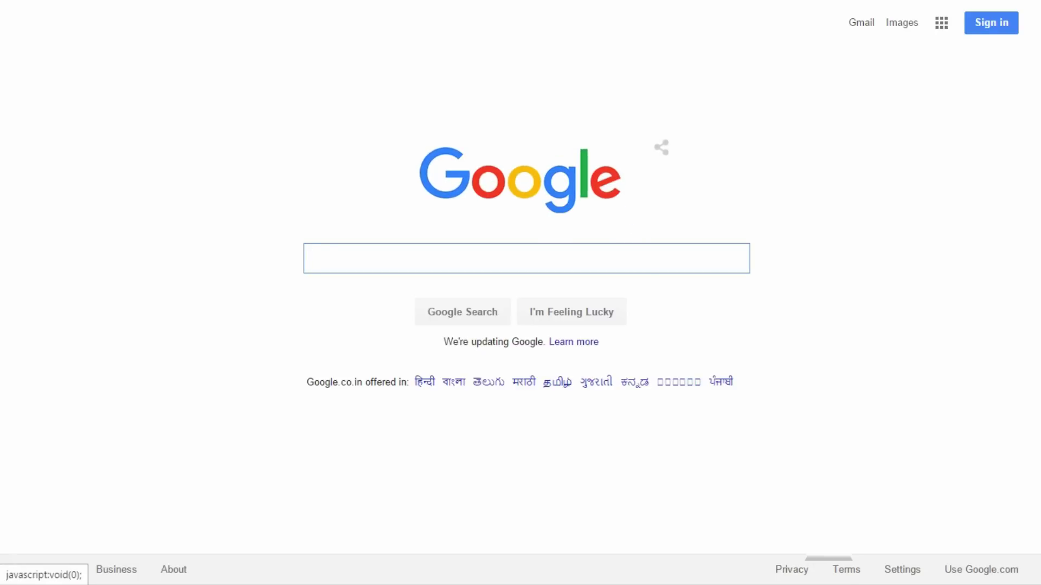
left_click(661, 148)
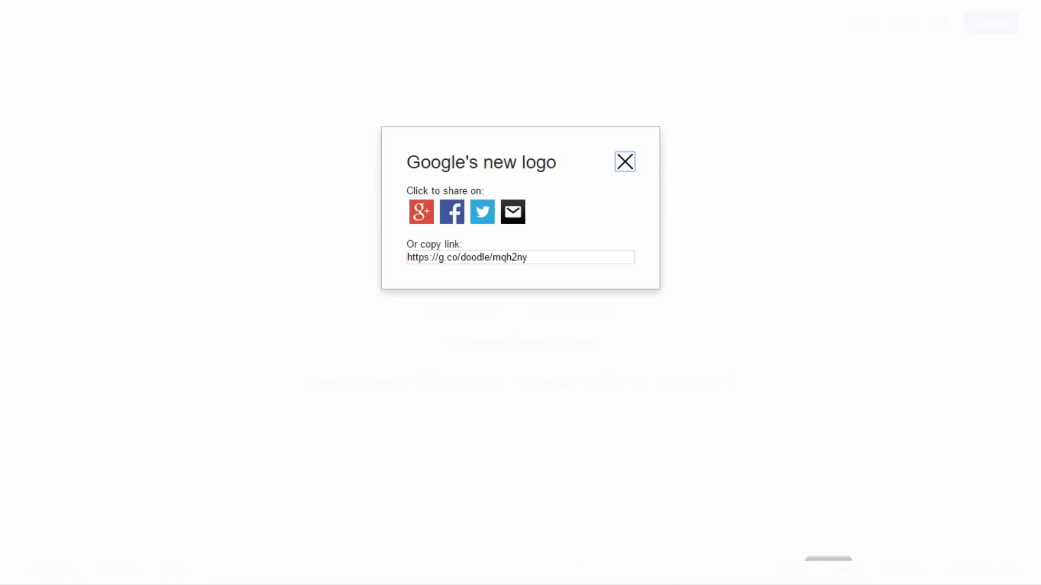
left_click(626, 162)
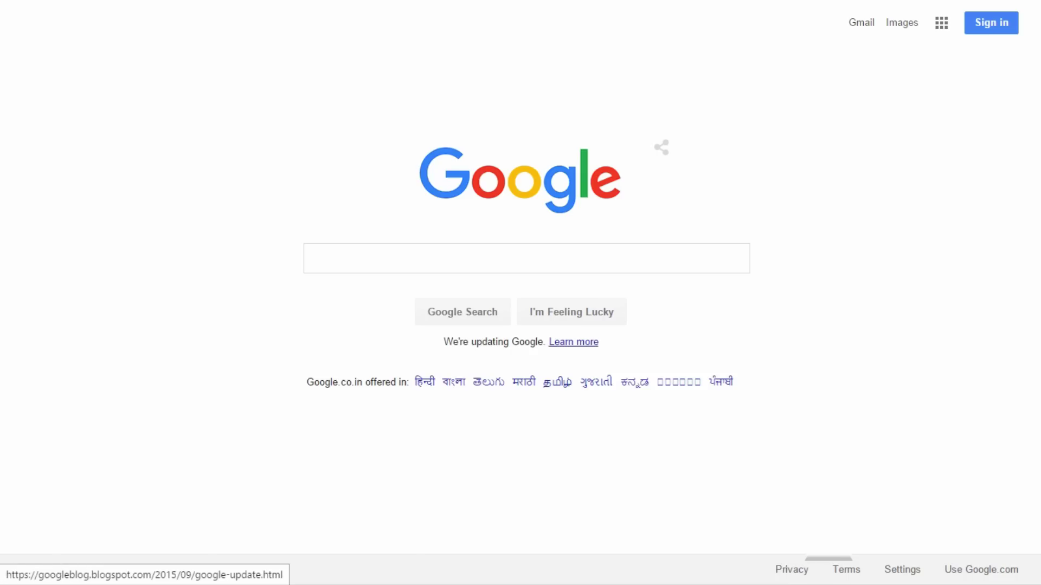
Follow 'Learn more' to the blog post 'Google's look, evolved'.
left_click(574, 341)
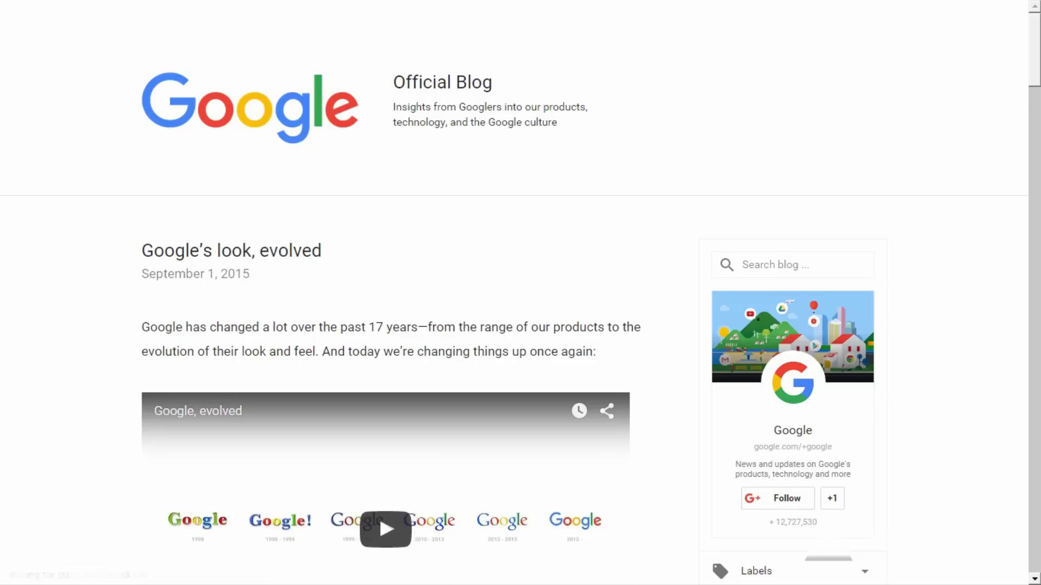
scroll(386, 377, "down", 1)
scroll(386, 376, "down", 1)
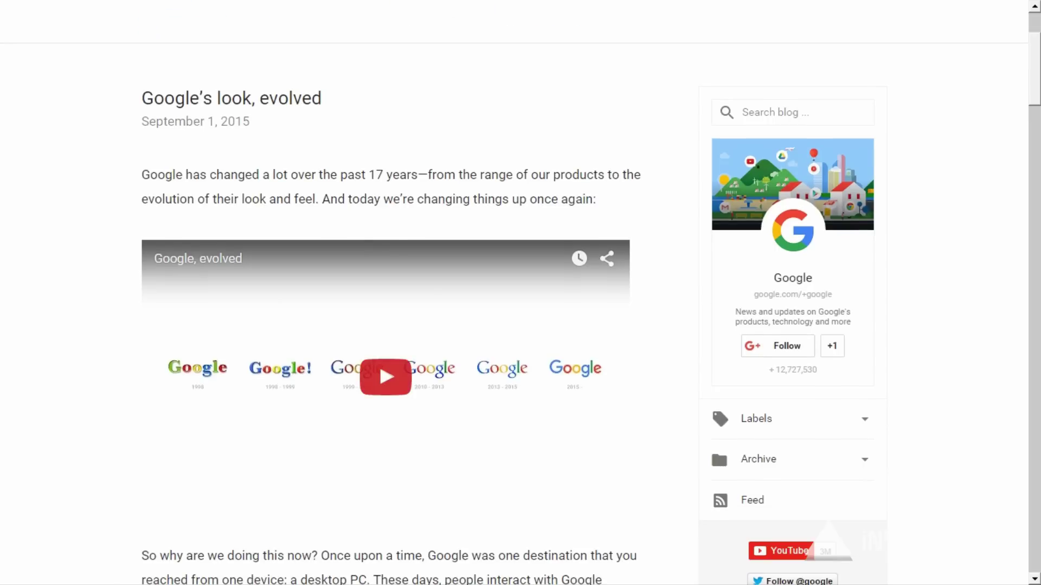
scroll(385, 377, "down", 2)
scroll(386, 377, "down", 1)
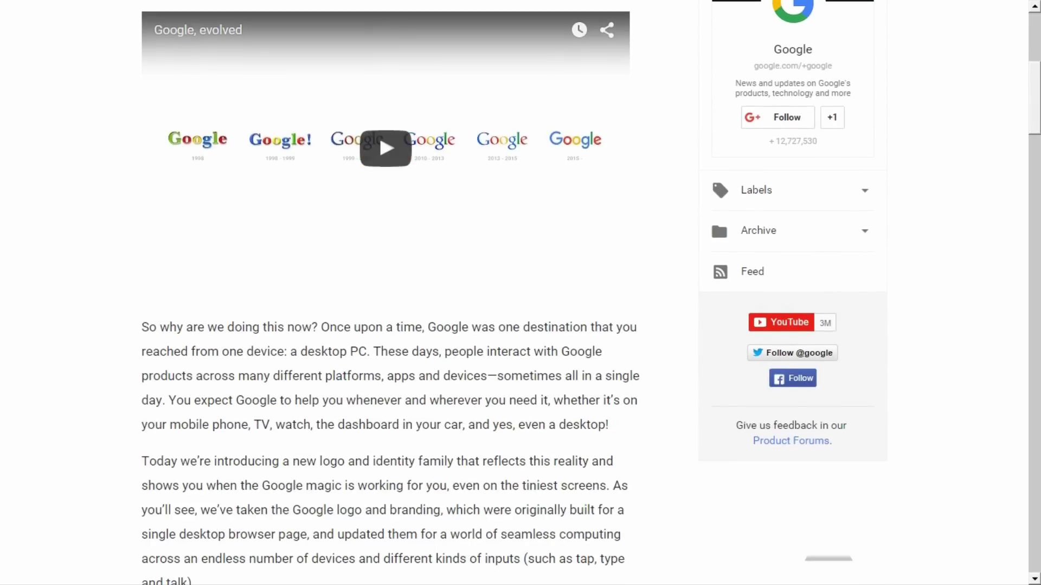
scroll(386, 376, "down", 1)
scroll(385, 377, "down", 1)
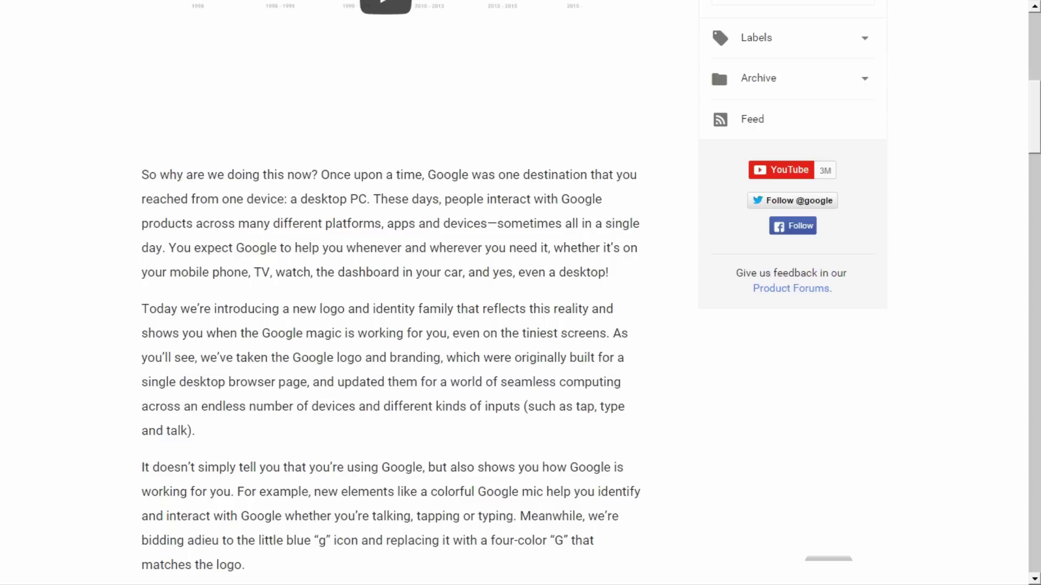
scroll(391, 326, "down", 1)
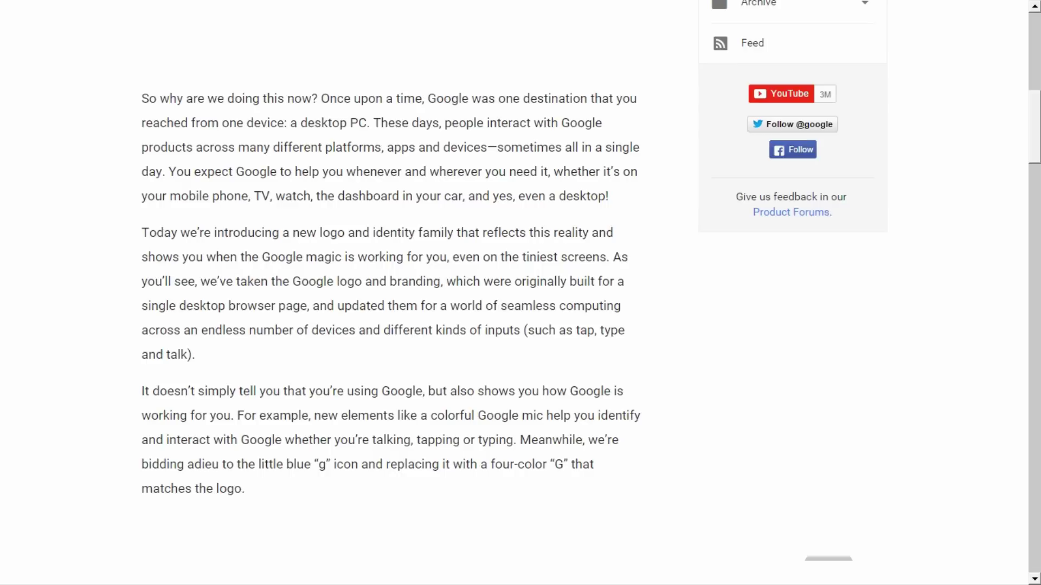
scroll(391, 326, "down", 2)
scroll(391, 326, "down", 2)
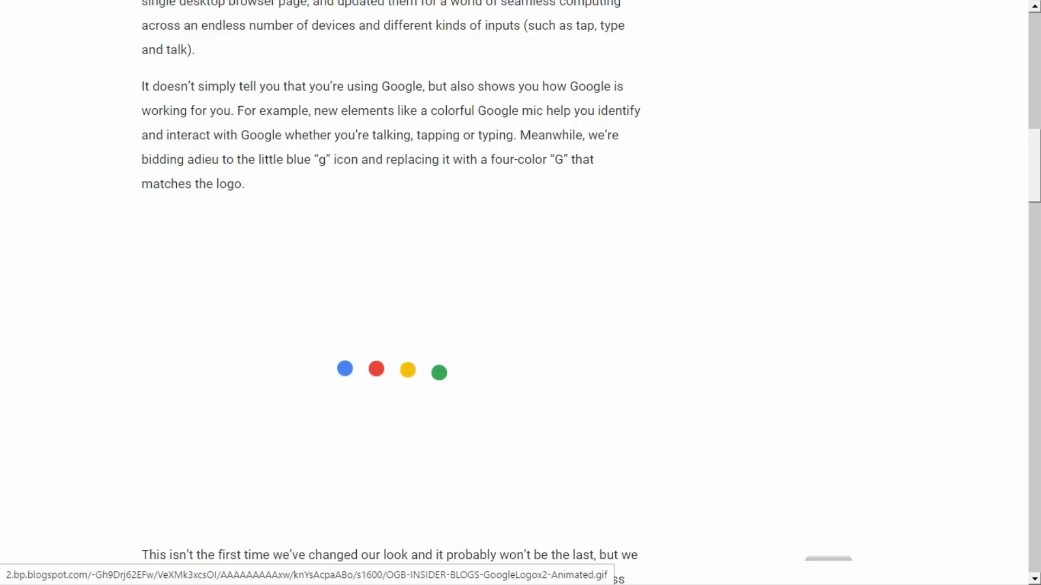
scroll(391, 326, "down", 1)
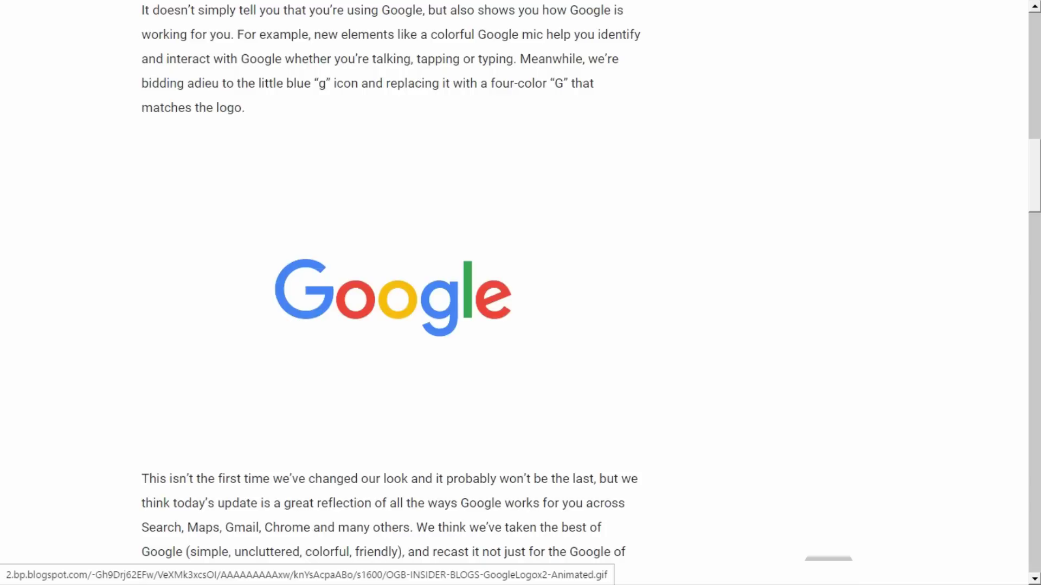
scroll(390, 325, "down", 1)
scroll(391, 325, "down", 1)
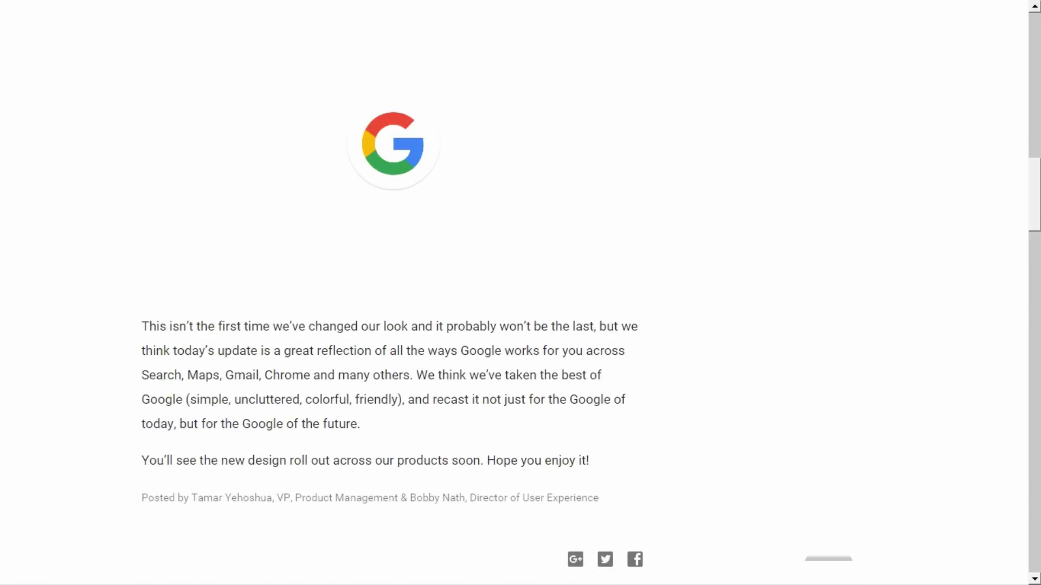
scroll(391, 325, "down", 1)
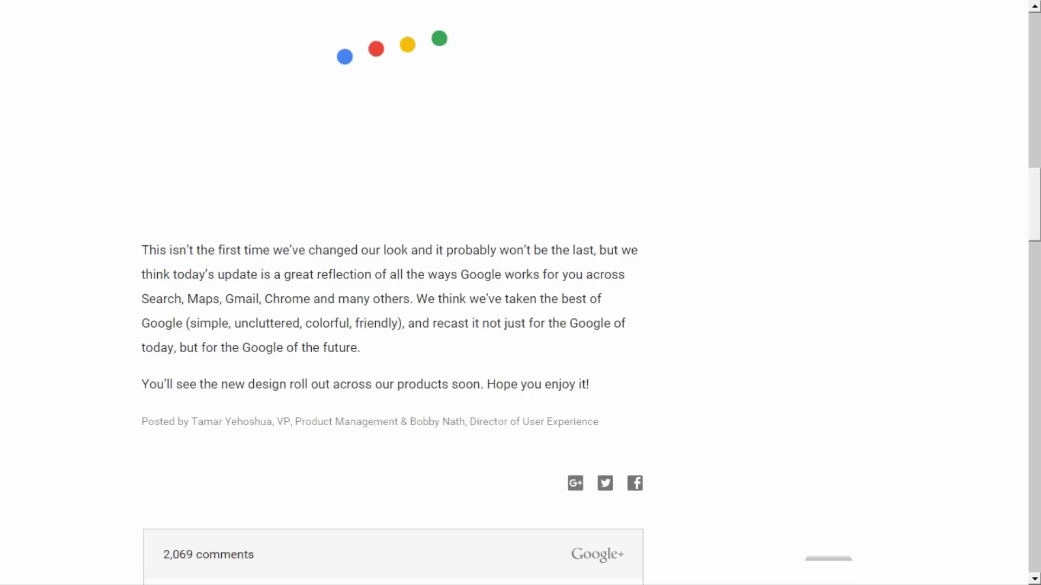
scroll(391, 326, "up", 1)
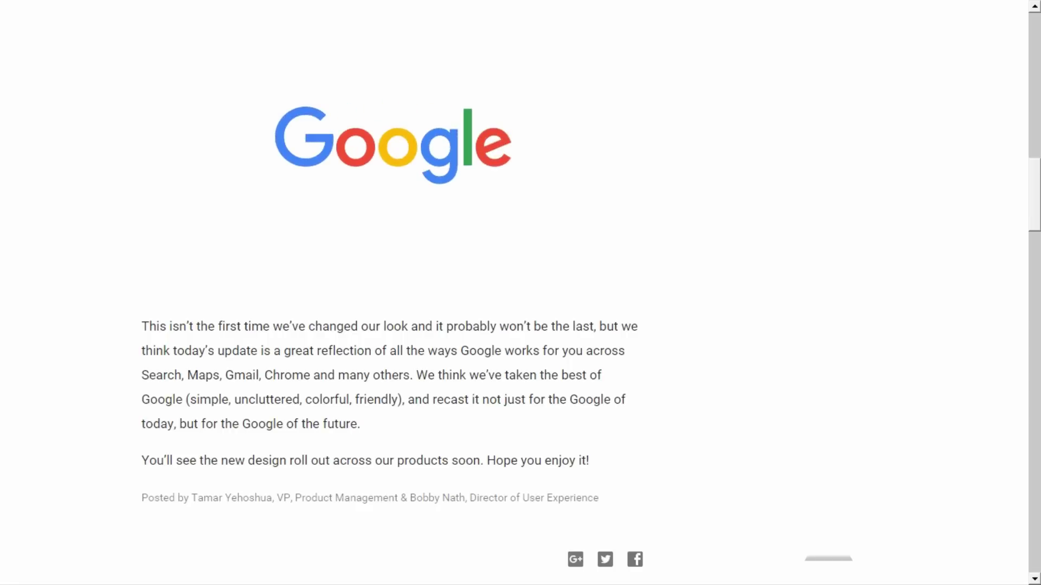
scroll(521, 293, "down", 1)
scroll(520, 293, "down", 3)
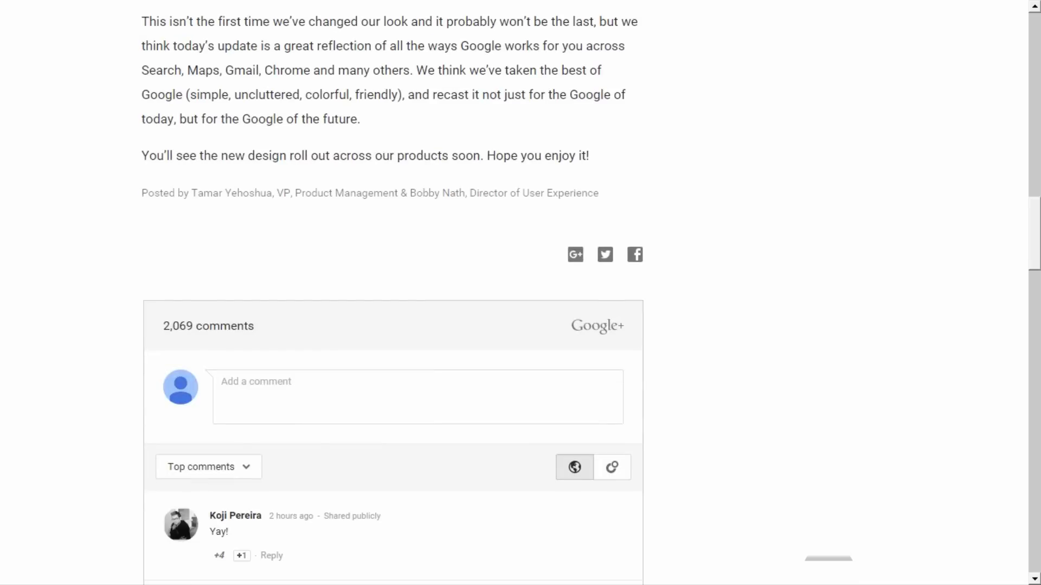
scroll(521, 293, "down", 2)
scroll(521, 293, "down", 3)
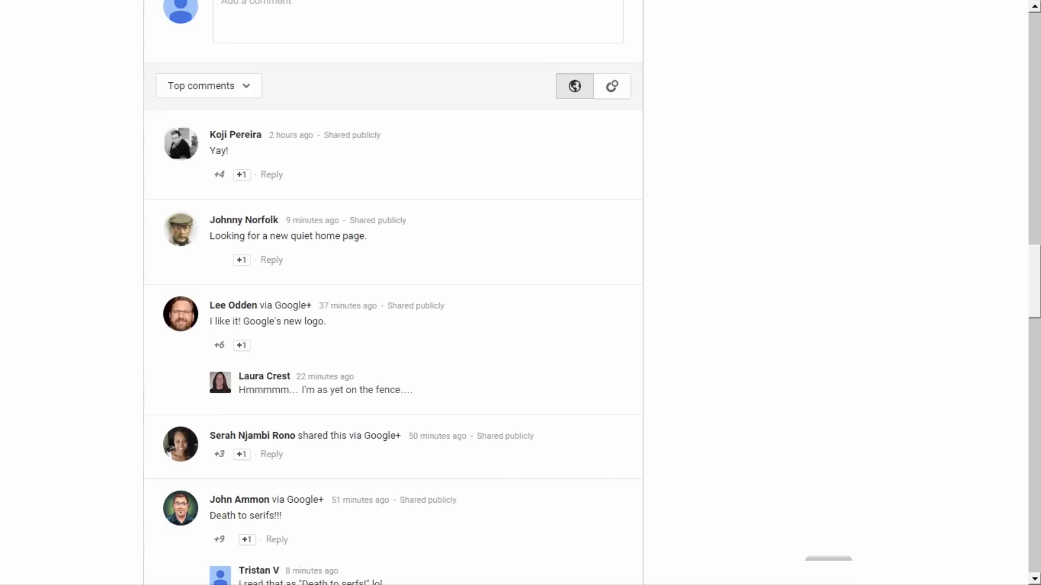
scroll(520, 293, "down", 4)
scroll(521, 294, "down", 3)
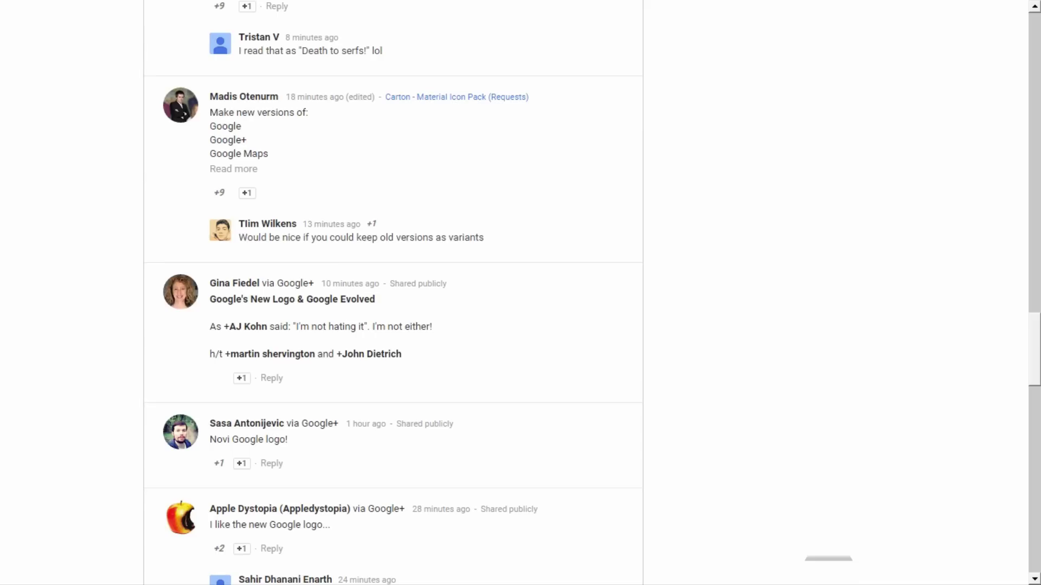
scroll(521, 294, "down", 3)
scroll(521, 294, "down", 1)
scroll(521, 293, "down", 4)
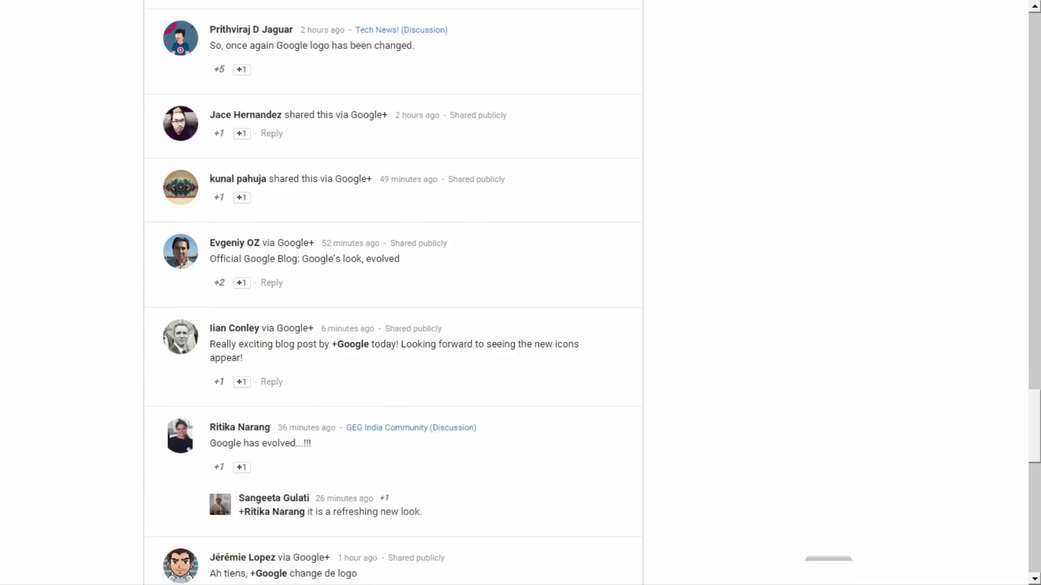
scroll(520, 293, "down", 1)
scroll(521, 294, "down", 4)
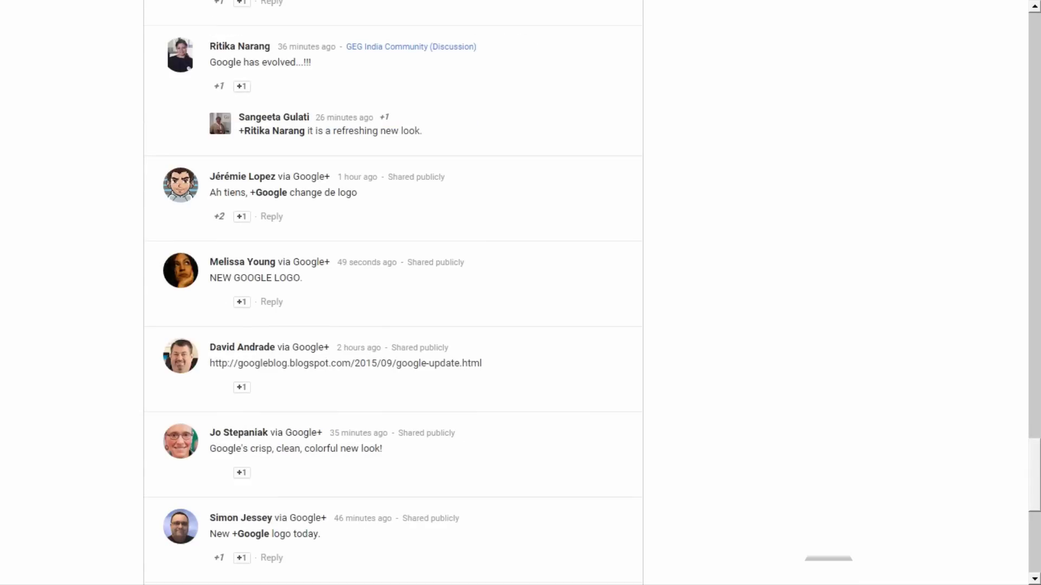
scroll(520, 293, "down", 5)
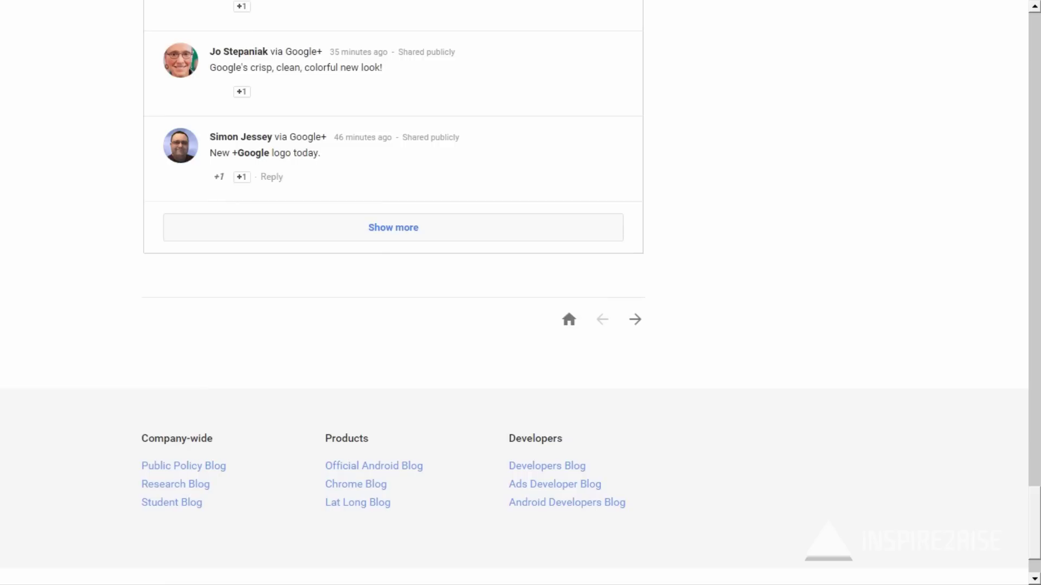
Expand the Google+ comments under the post with 'Show more'.
left_click(393, 227)
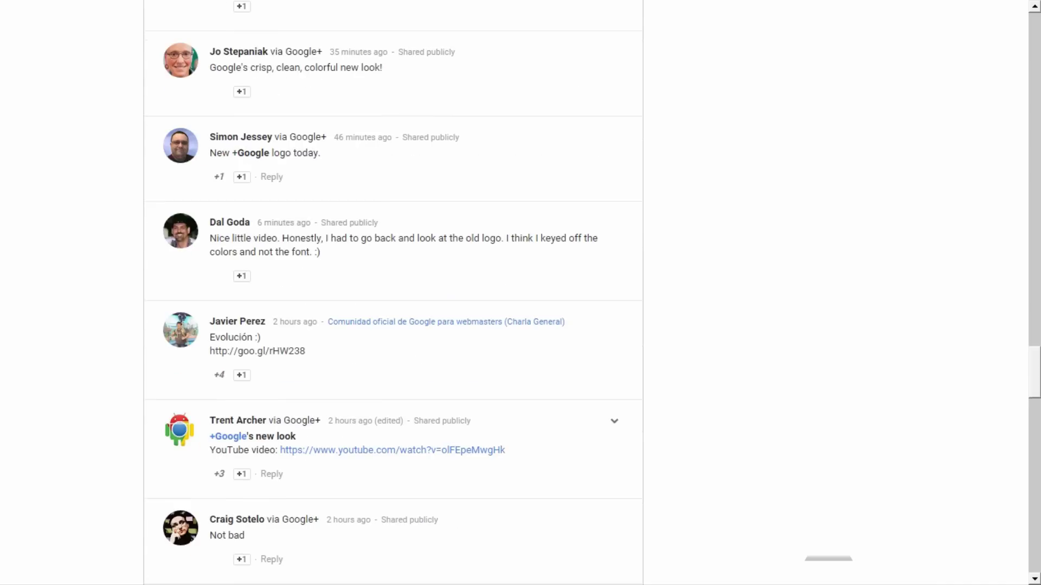
scroll(393, 293, "down", 1)
scroll(393, 293, "down", 3)
scroll(392, 293, "down", 3)
scroll(393, 293, "down", 3)
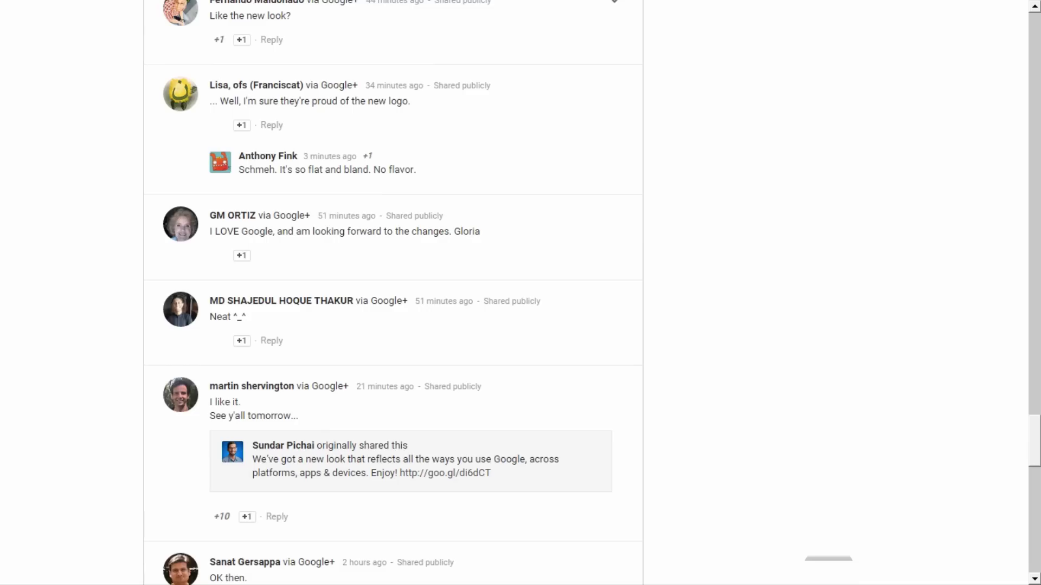
scroll(393, 292, "down", 3)
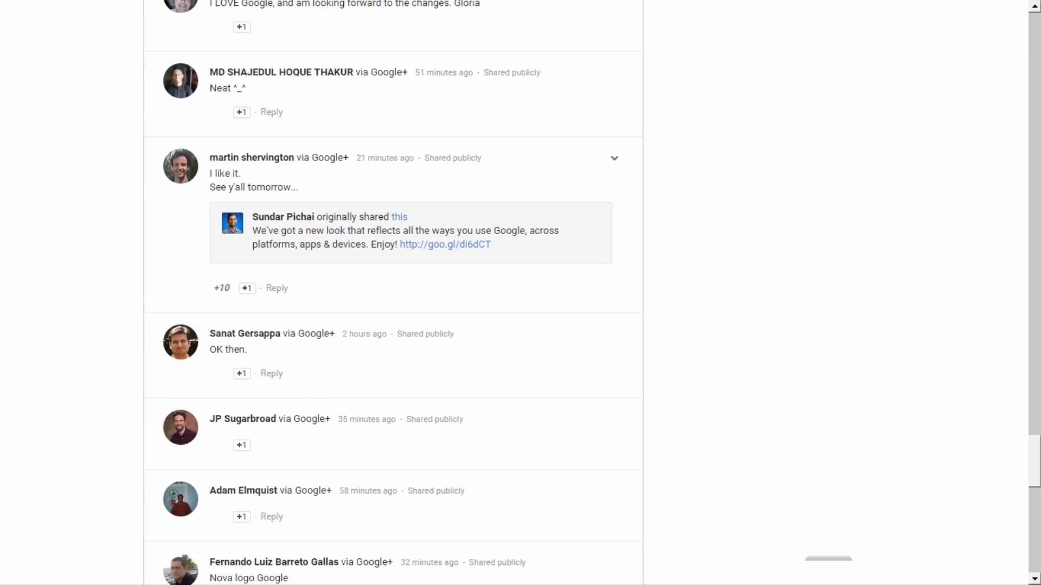
scroll(393, 293, "down", 5)
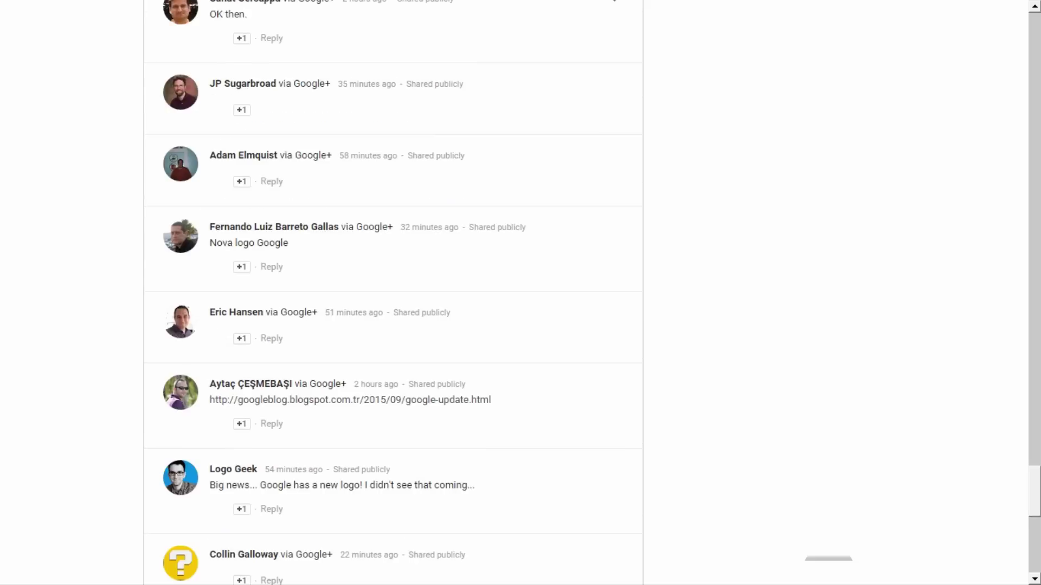
scroll(393, 292, "down", 6)
scroll(392, 293, "down", 2)
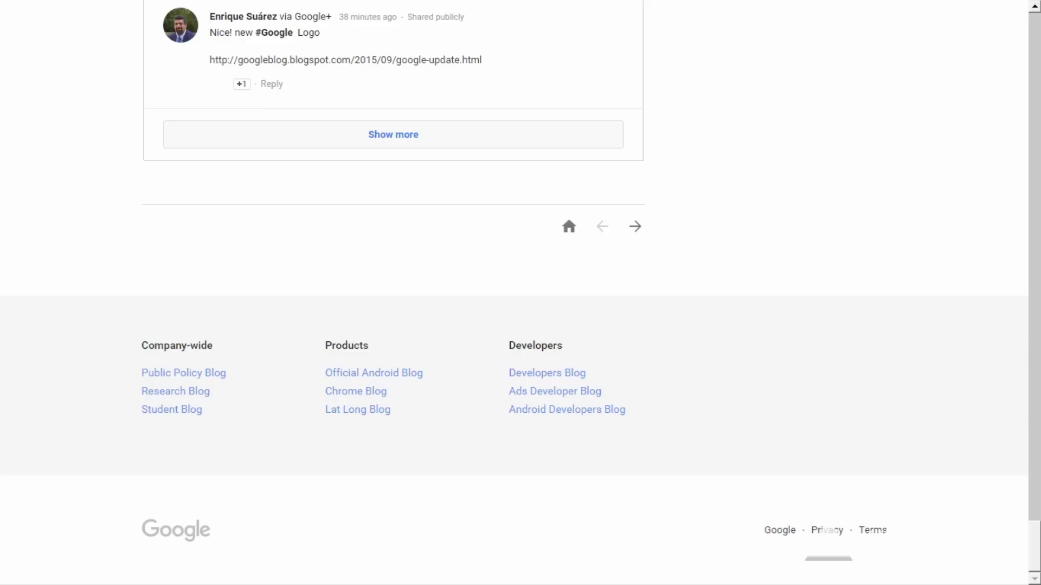
scroll(393, 293, "up", 1)
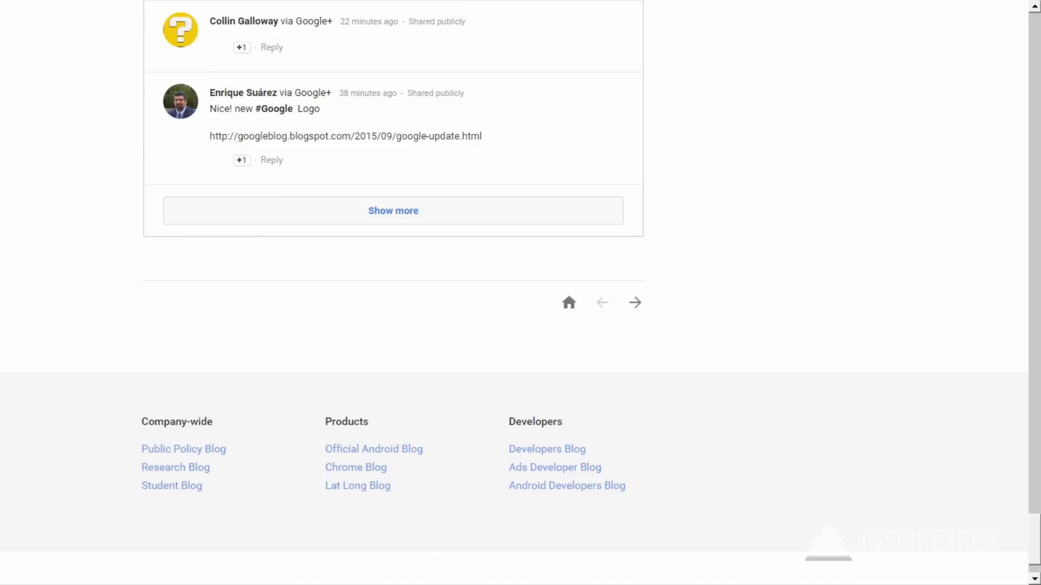
scroll(393, 293, "up", 5)
scroll(393, 293, "up", 5)
scroll(393, 293, "up", 5)
scroll(392, 293, "up", 5)
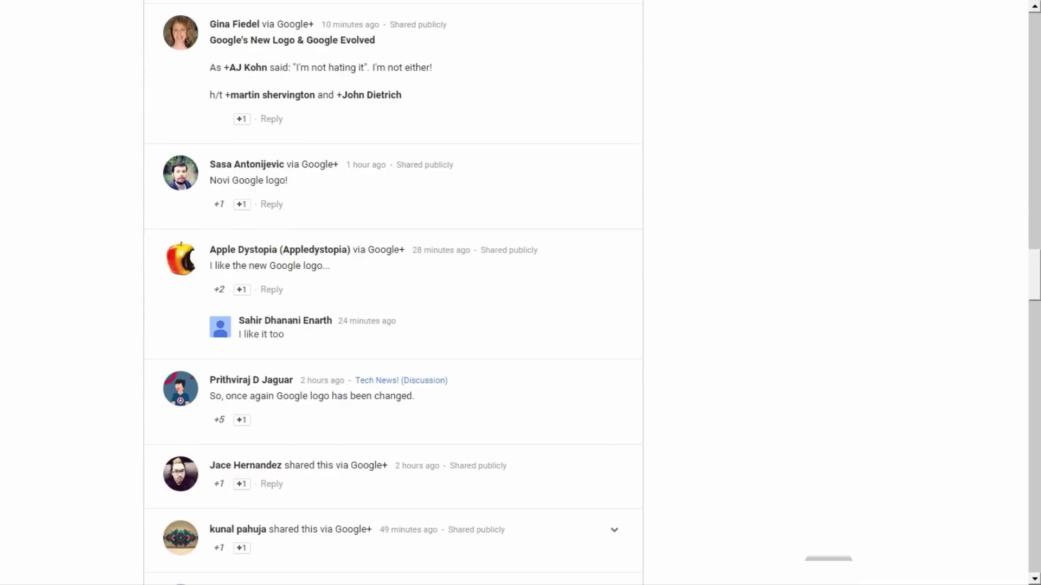
scroll(393, 293, "up", 5)
scroll(393, 292, "up", 5)
scroll(392, 293, "up", 3)
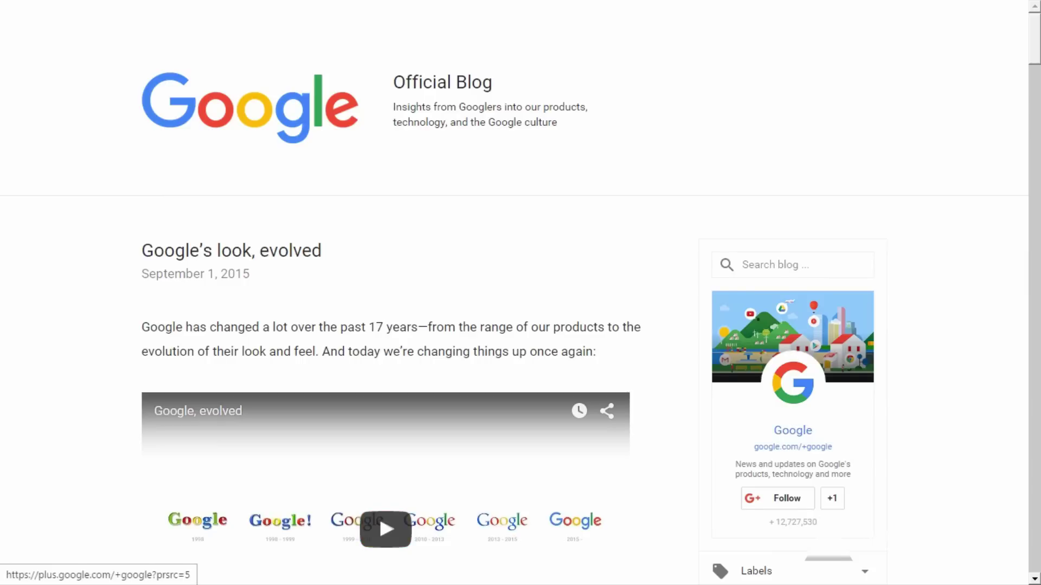
scroll(717, 520, "down", 1)
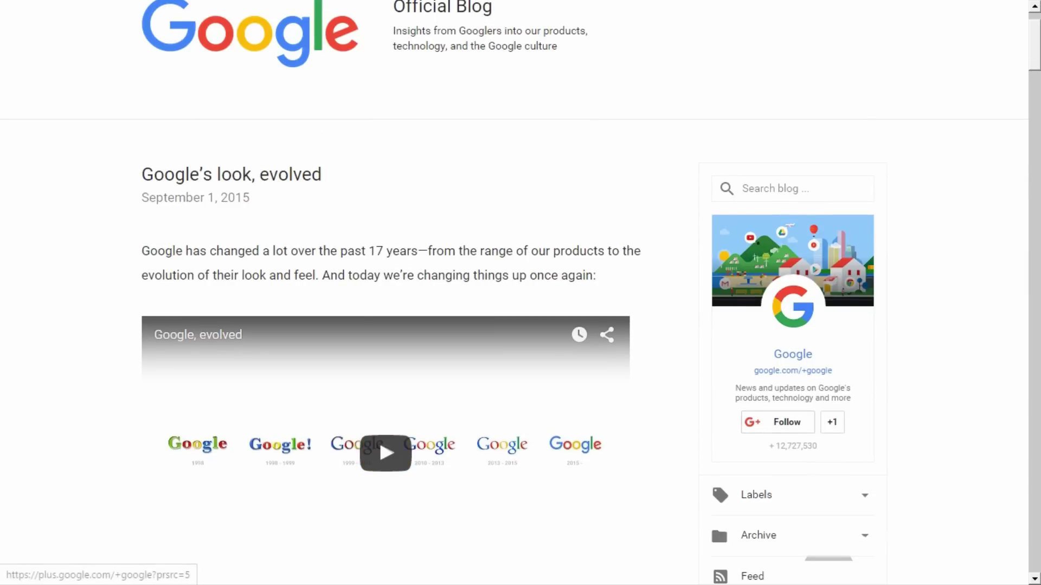
scroll(717, 520, "up", 1)
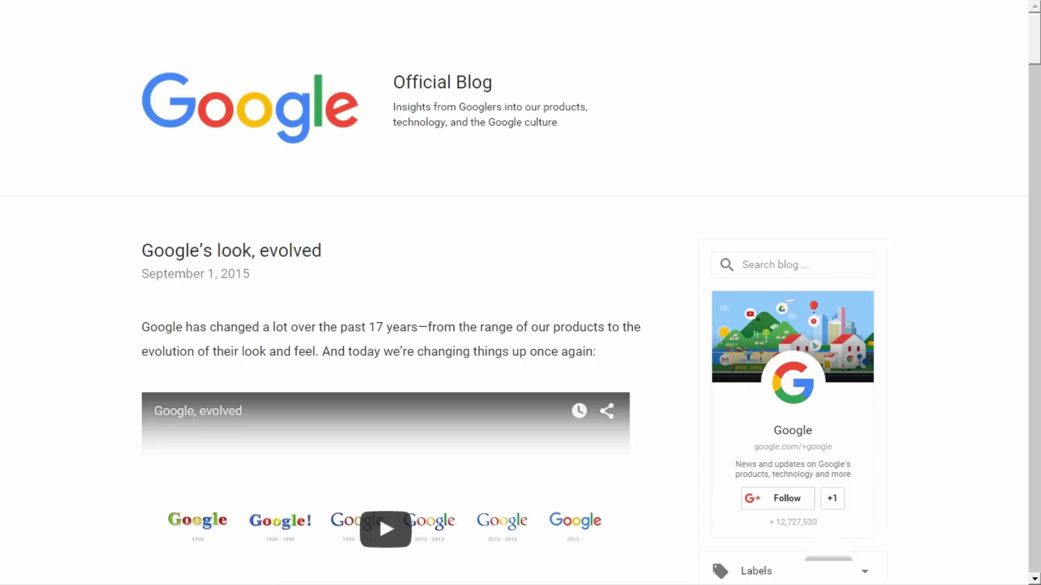